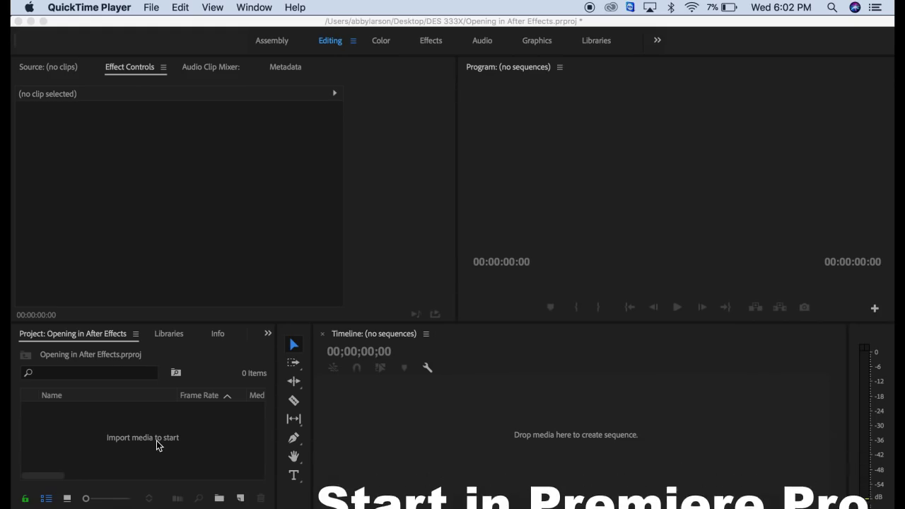
- Import Tourism.mp4 into the empty Premiere Pro project bin
{"action": "double_click", "coordinate": [118, 437]}
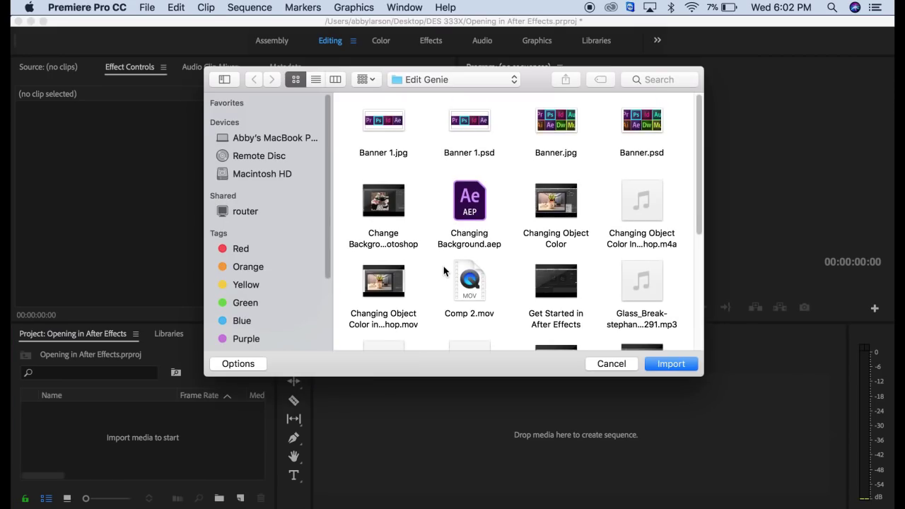
{"action": "scroll", "coordinate": [443, 270], "scroll_direction": "down", "scroll_amount": 5}
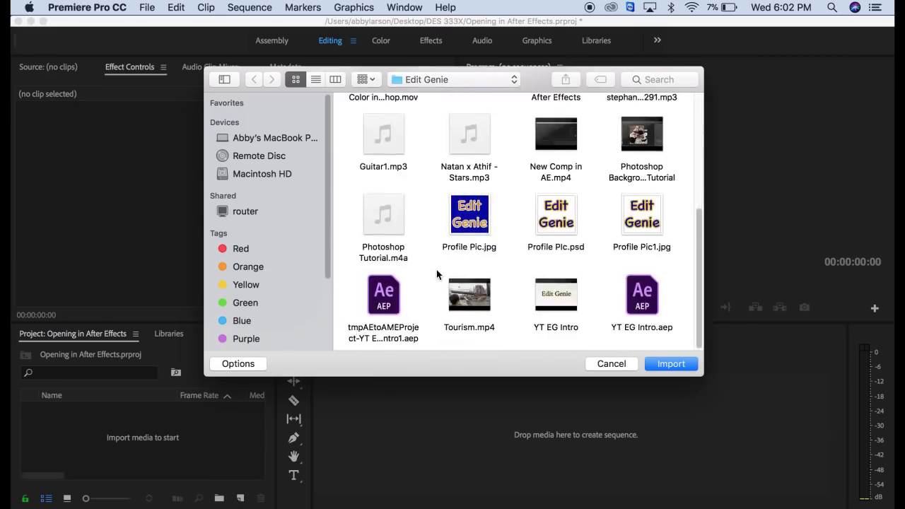
{"action": "left_click", "coordinate": [494, 317]}
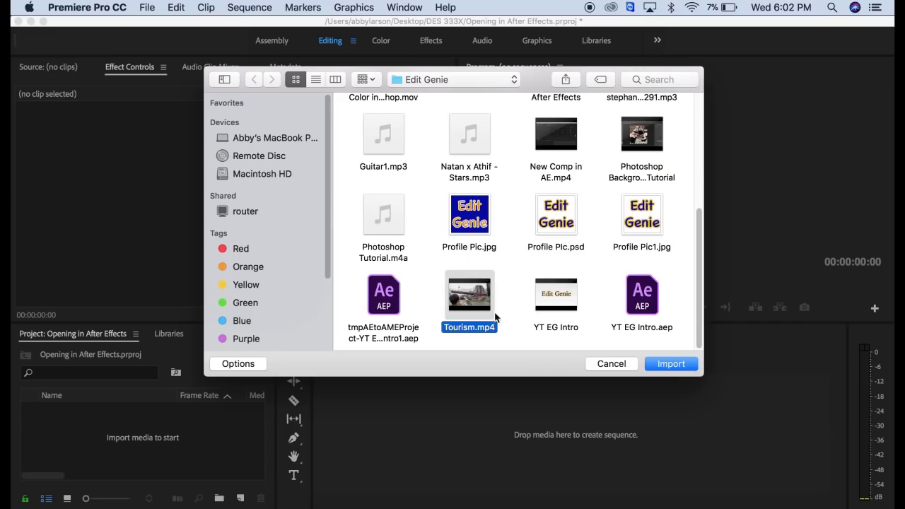
{"action": "left_click", "coordinate": [670, 364]}
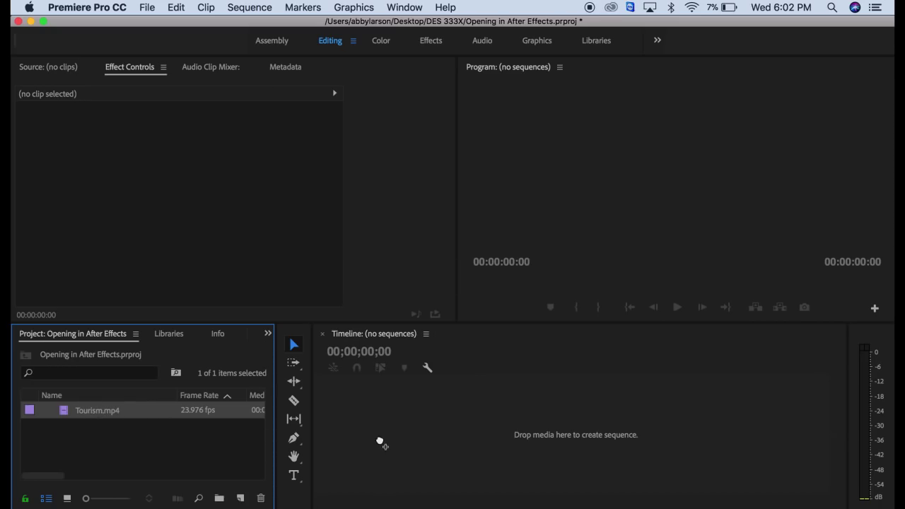
- Make a Tourism sequence from Tourism.mp4 and replace the clip with an After Effects composition
{"action": "left_click_drag", "start_coordinate": [380, 442], "coordinate": [381, 442]}
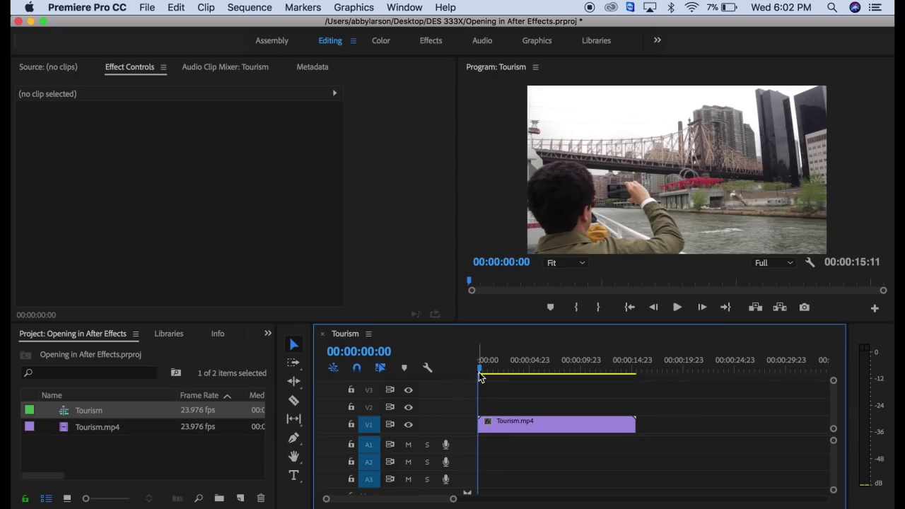
{"action": "left_click_drag", "start_coordinate": [479, 372], "coordinate": [475, 410]}
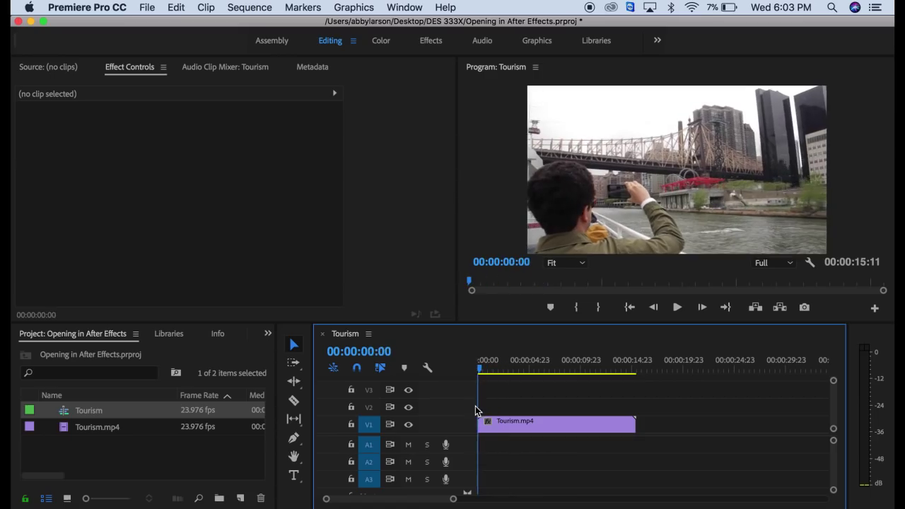
{"action": "left_click", "coordinate": [524, 429]}
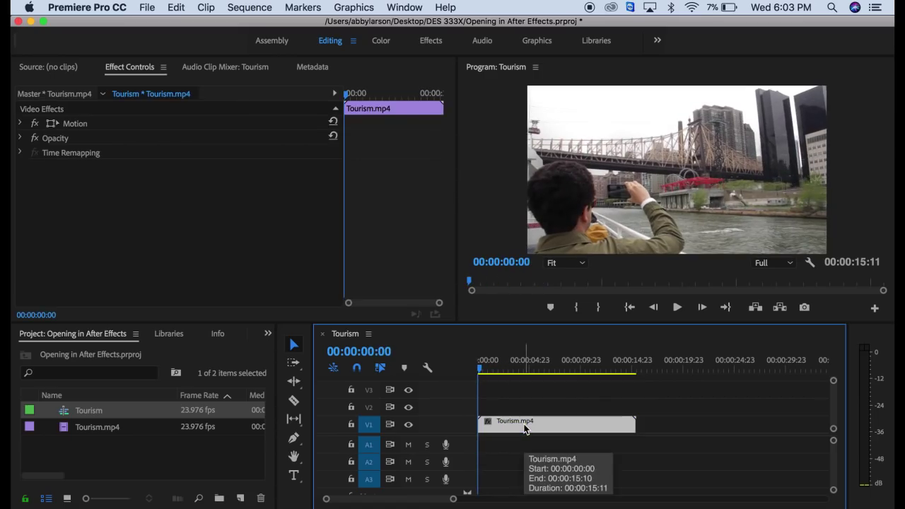
{"action": "right_click", "coordinate": [523, 428]}
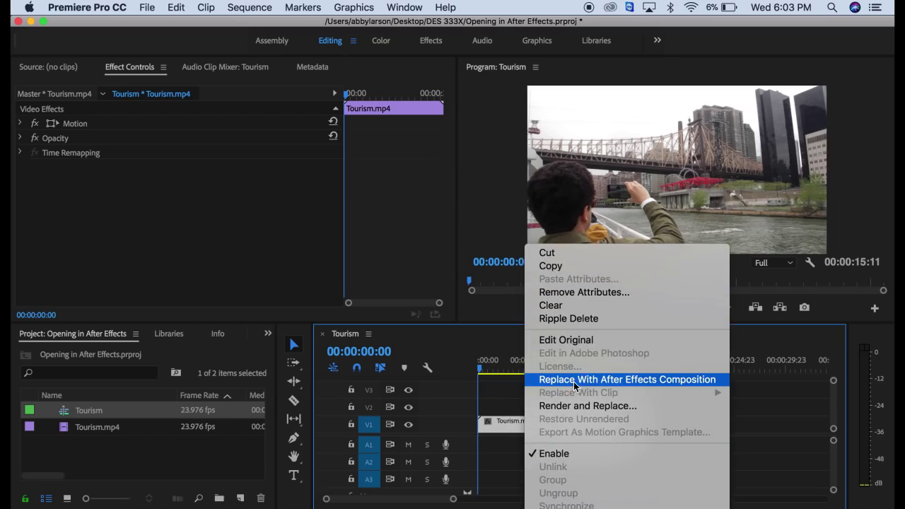
{"action": "left_click", "coordinate": [574, 381]}
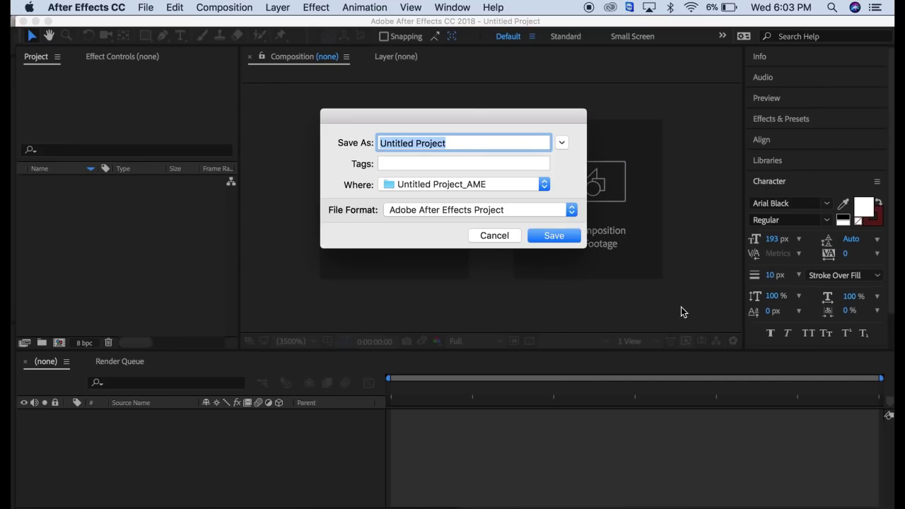
- Save the new After Effects project as Tourism
{"action": "type", "text": "Tourism"}
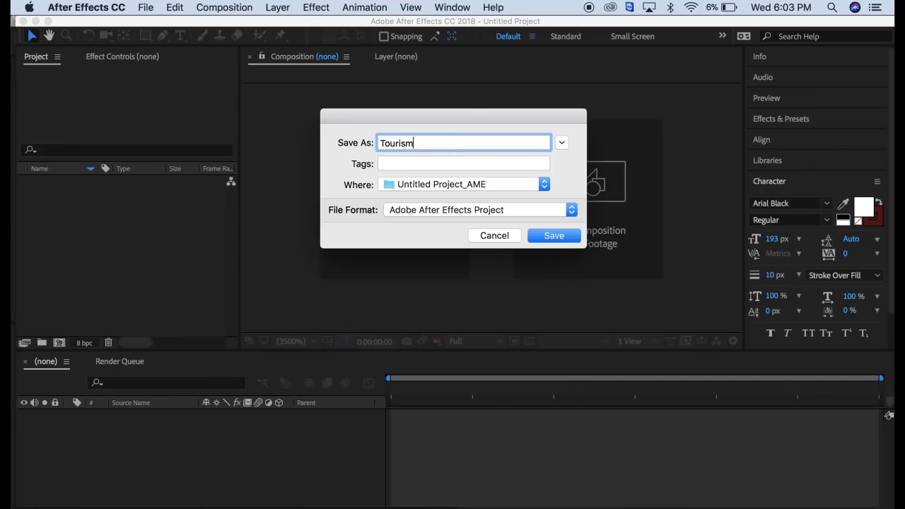
{"action": "left_click", "coordinate": [556, 234]}
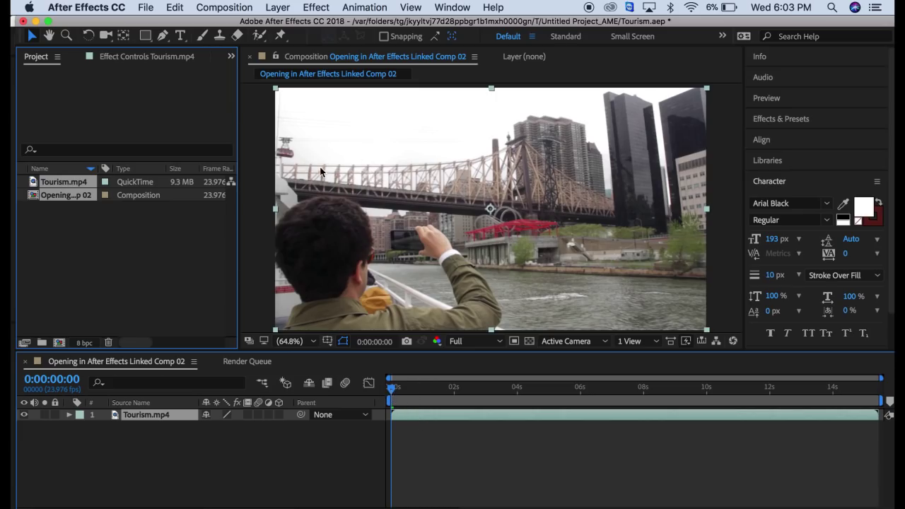
- Add a 'Tourism' text layer over the video and drag it into place near the top-left
{"action": "left_click", "coordinate": [182, 37]}
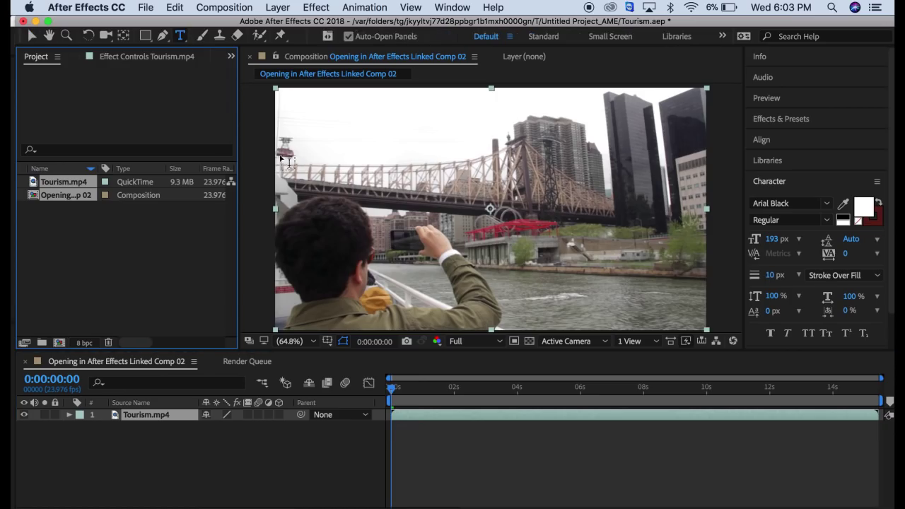
{"action": "left_click", "coordinate": [349, 147]}
{"action": "type", "text": "Tourism"}
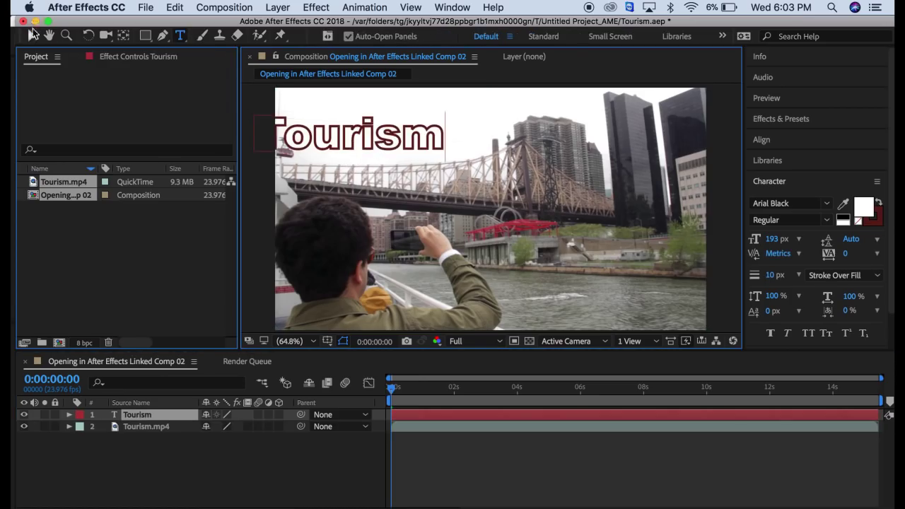
{"action": "left_click", "coordinate": [32, 34]}
{"action": "left_click_drag", "start_coordinate": [310, 139], "coordinate": [349, 131]}
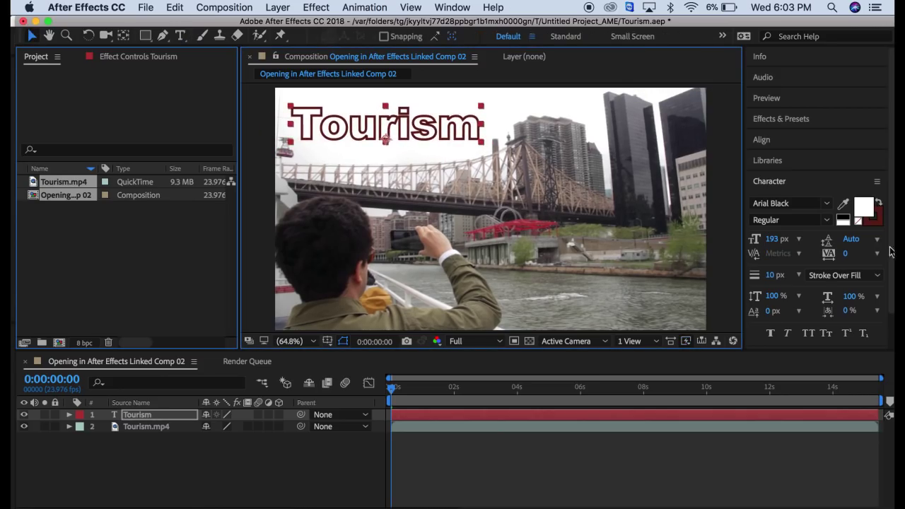
- Set the Tourism title's fill colour to white
{"action": "left_click", "coordinate": [863, 207]}
{"action": "left_click_drag", "start_coordinate": [711, 137], "coordinate": [745, 98]}
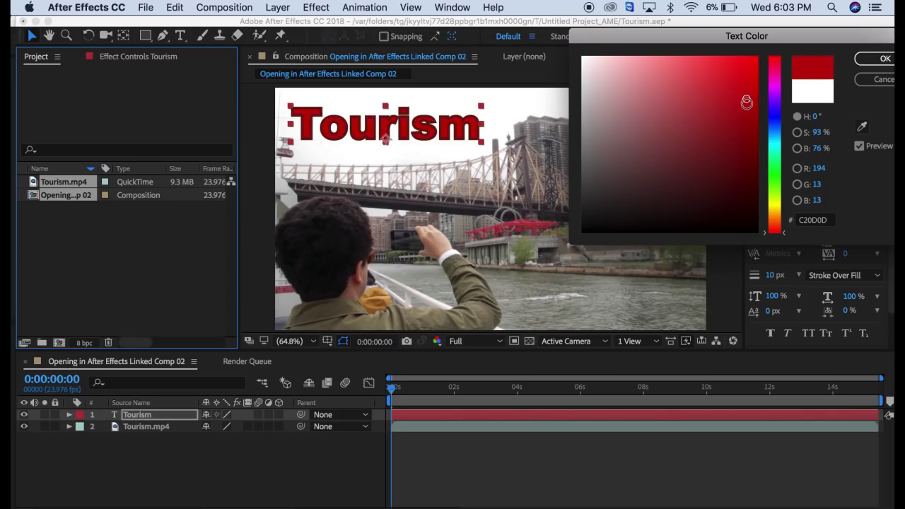
{"action": "left_click_drag", "start_coordinate": [628, 76], "coordinate": [567, 49]}
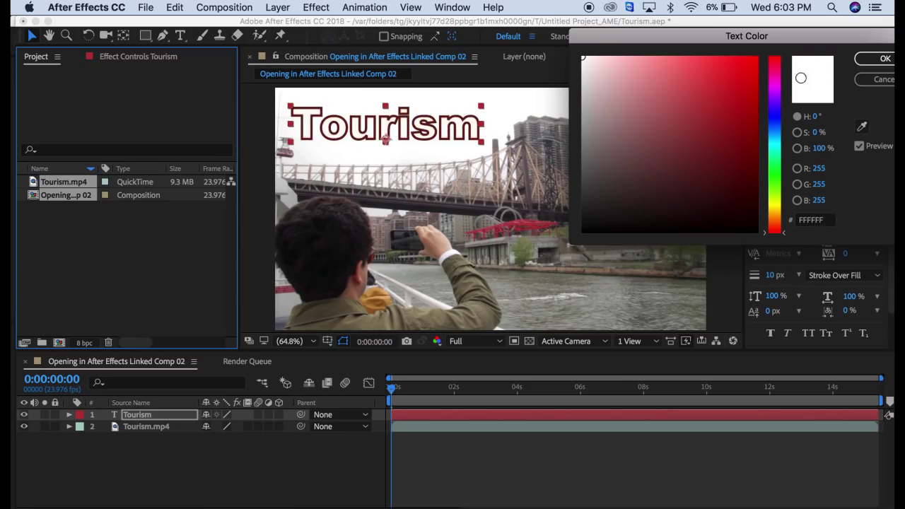
{"action": "left_click", "coordinate": [884, 59]}
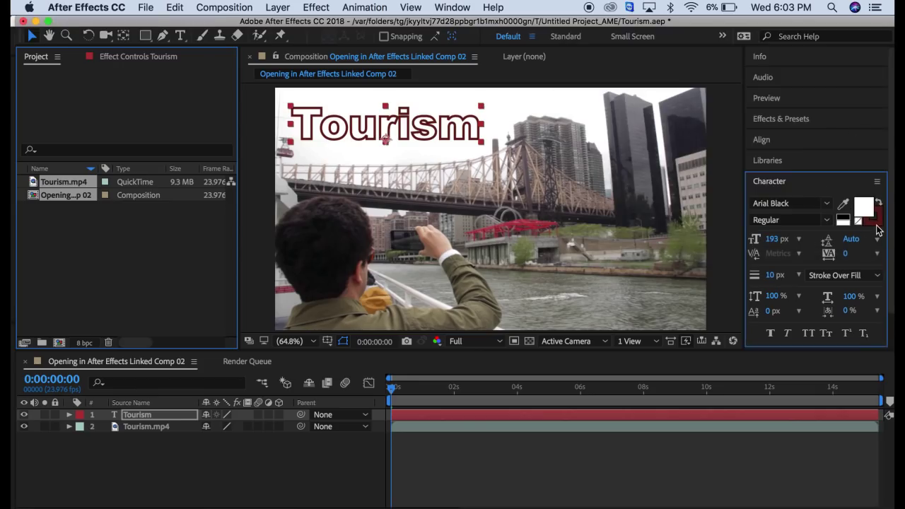
- Give the title a dark brown stroke (4A3F26) sampled from the video and darkened
{"action": "left_click", "coordinate": [873, 225]}
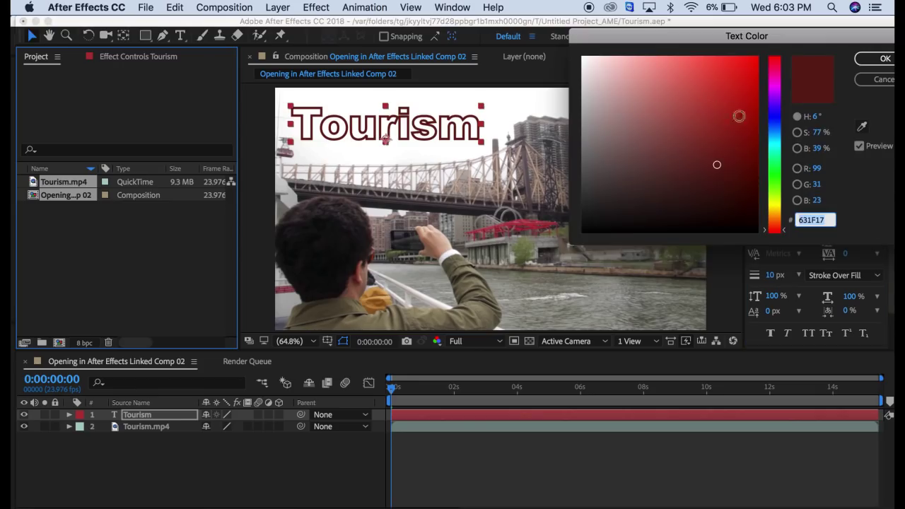
{"action": "left_click", "coordinate": [862, 126]}
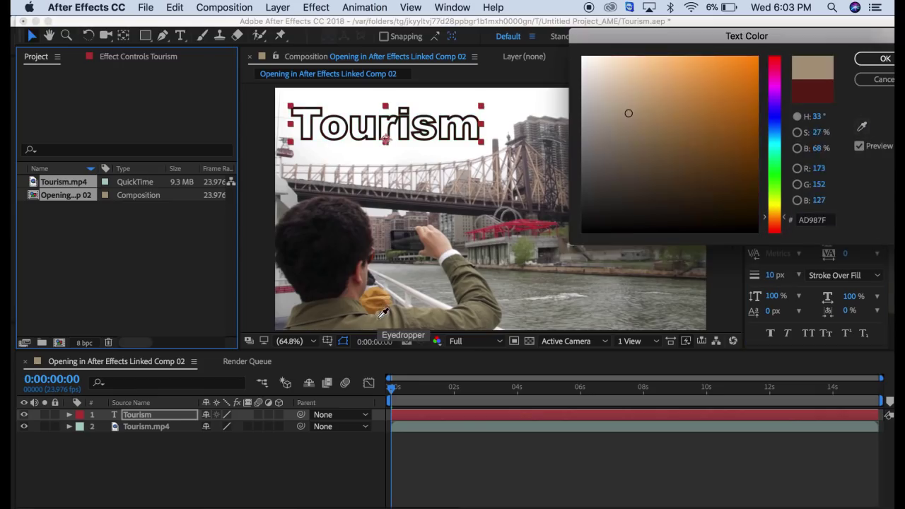
{"action": "left_click", "coordinate": [378, 318]}
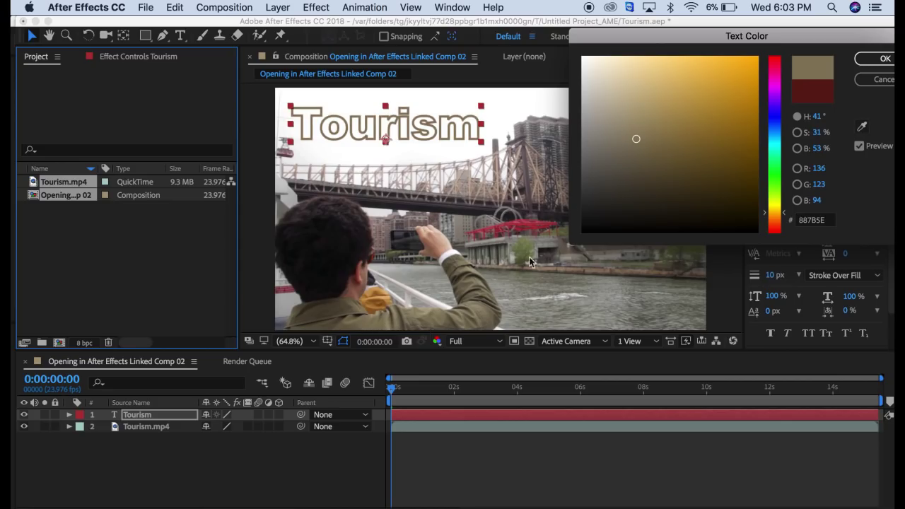
{"action": "left_click", "coordinate": [668, 181]}
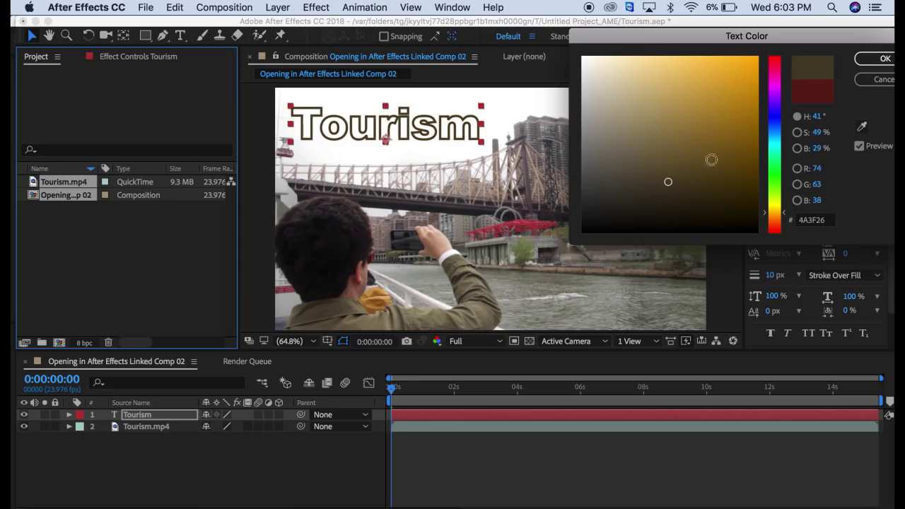
{"action": "left_click", "coordinate": [875, 60]}
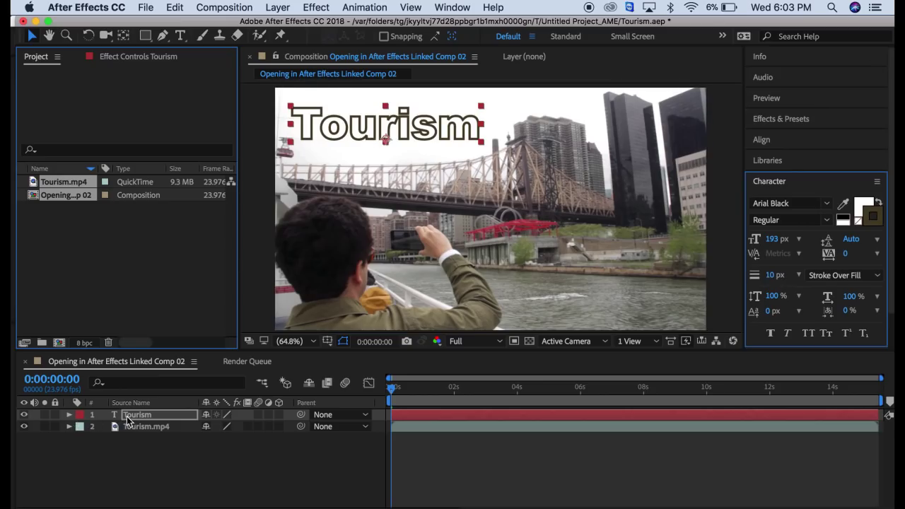
- Scrub the Tourism layer's Position to -443.3, 228.3, fully off the left edge
{"action": "left_click", "coordinate": [69, 415]}
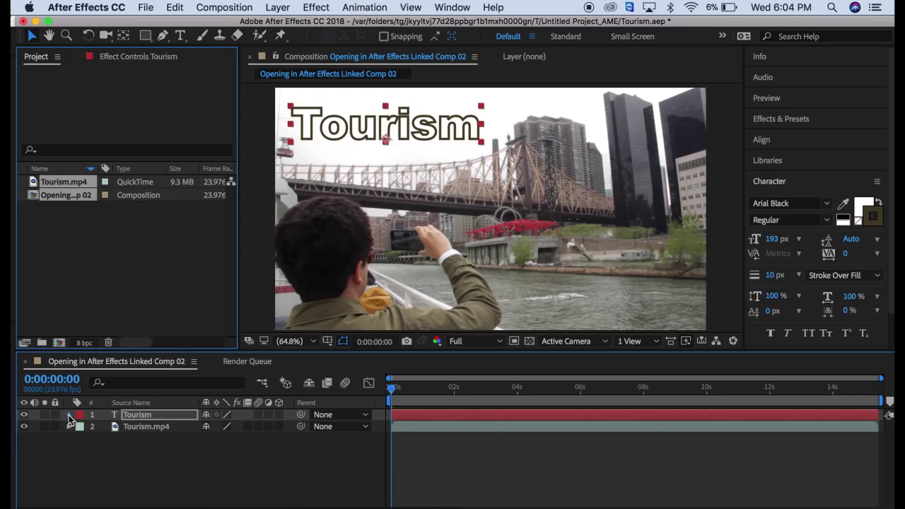
{"action": "left_click", "coordinate": [81, 439]}
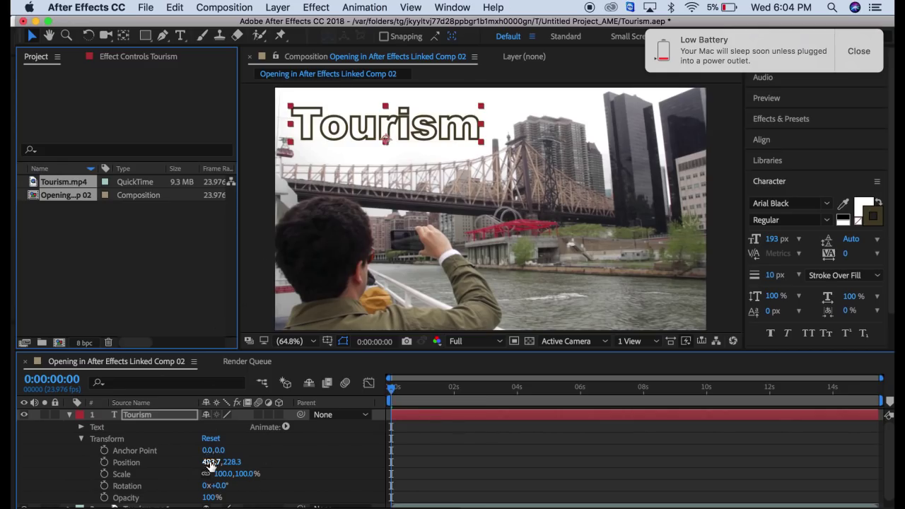
{"action": "left_click_drag", "start_coordinate": [212, 463], "coordinate": [32, 457]}
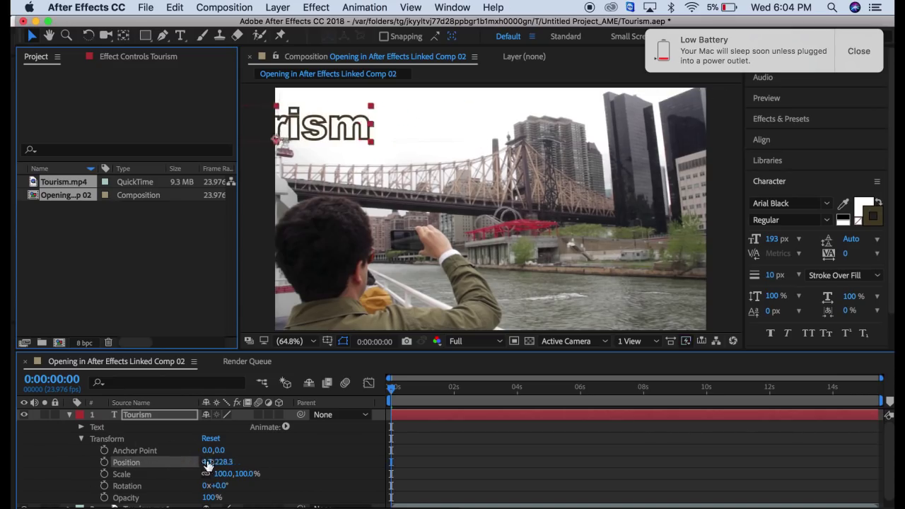
{"action": "left_click_drag", "start_coordinate": [204, 463], "coordinate": [13, 453]}
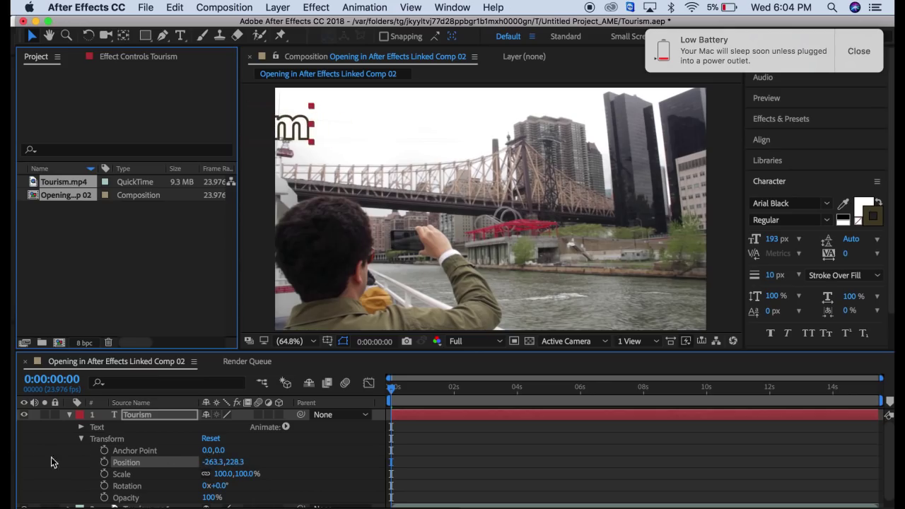
{"action": "left_click_drag", "start_coordinate": [212, 463], "coordinate": [99, 471]}
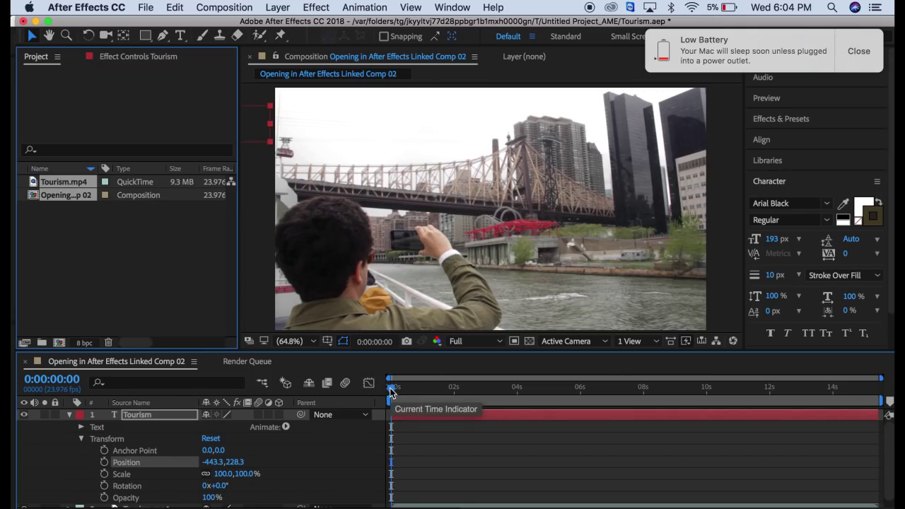
- Keyframe Position at 0s, then set Position 494.7, 228.3 at about one second
{"action": "left_click", "coordinate": [104, 463]}
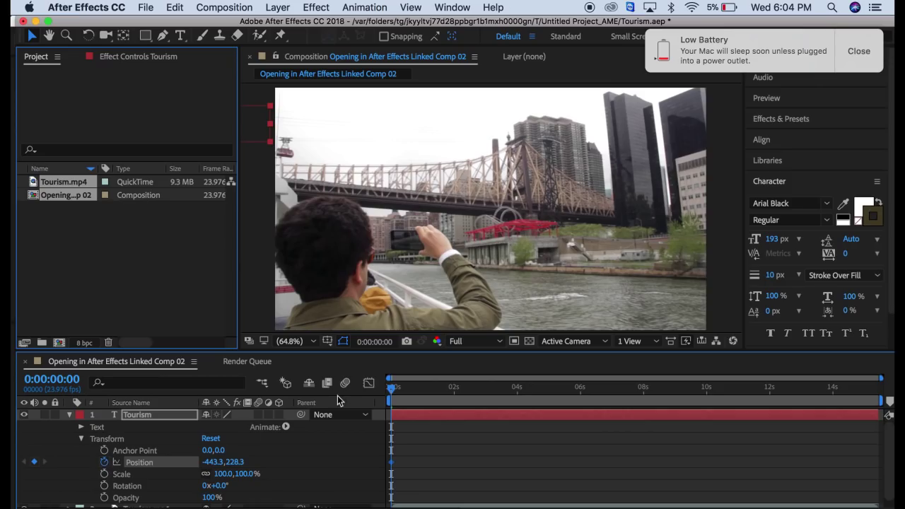
{"action": "left_click_drag", "start_coordinate": [391, 393], "coordinate": [421, 393]}
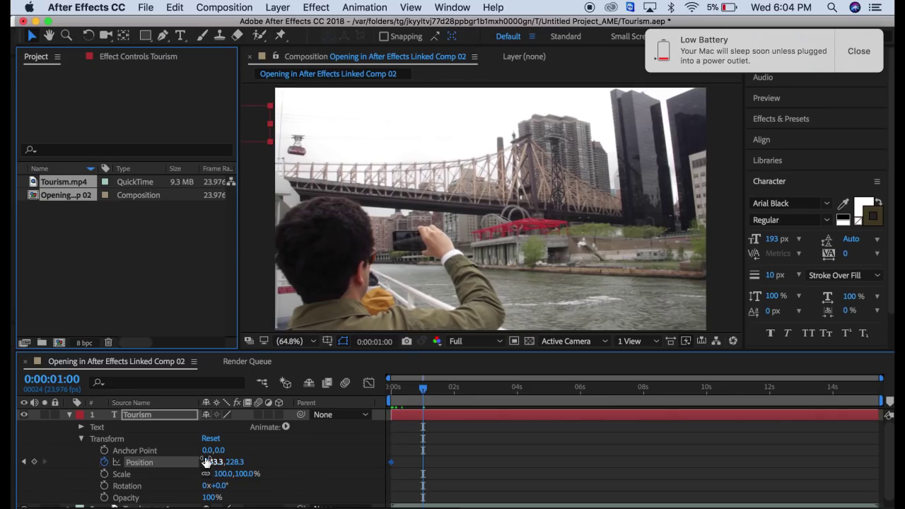
{"action": "left_click_drag", "start_coordinate": [206, 462], "coordinate": [679, 447]}
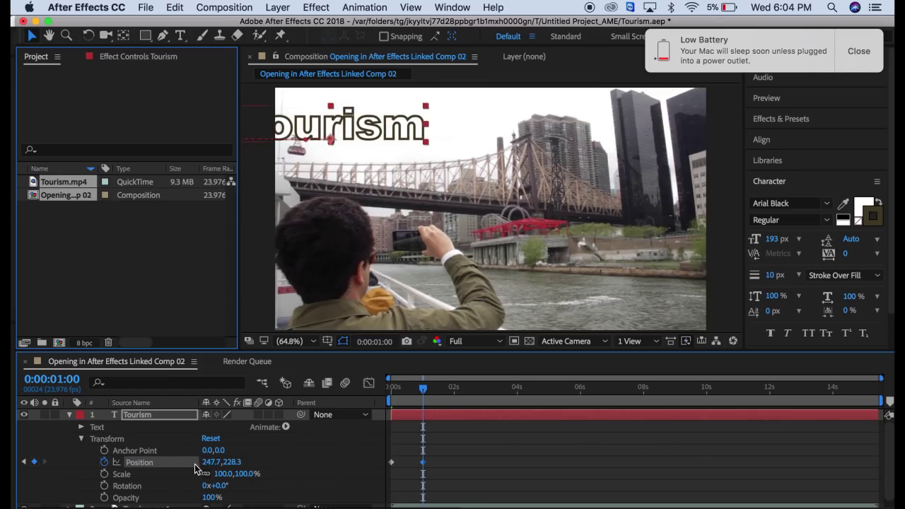
{"action": "left_click_drag", "start_coordinate": [206, 462], "coordinate": [381, 463]}
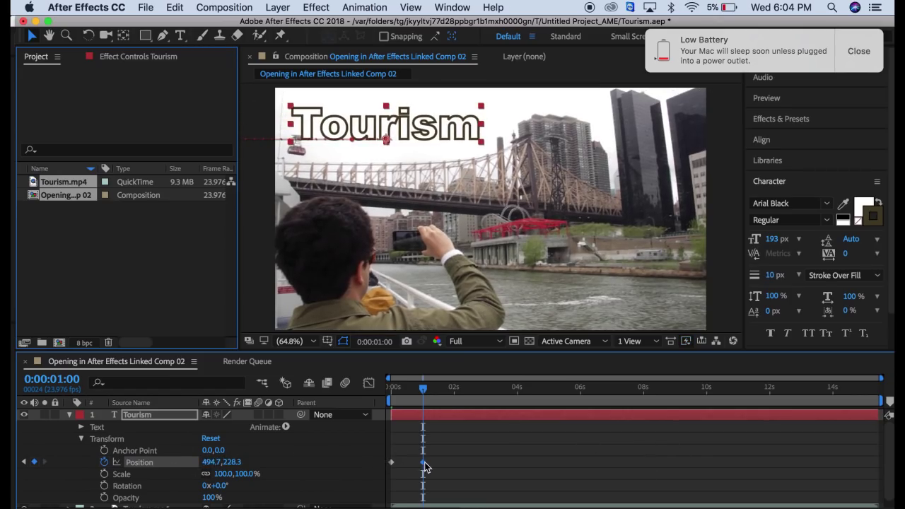
- Preview the title slide-in animation from the first frame
{"action": "left_click_drag", "start_coordinate": [422, 396], "coordinate": [378, 390]}
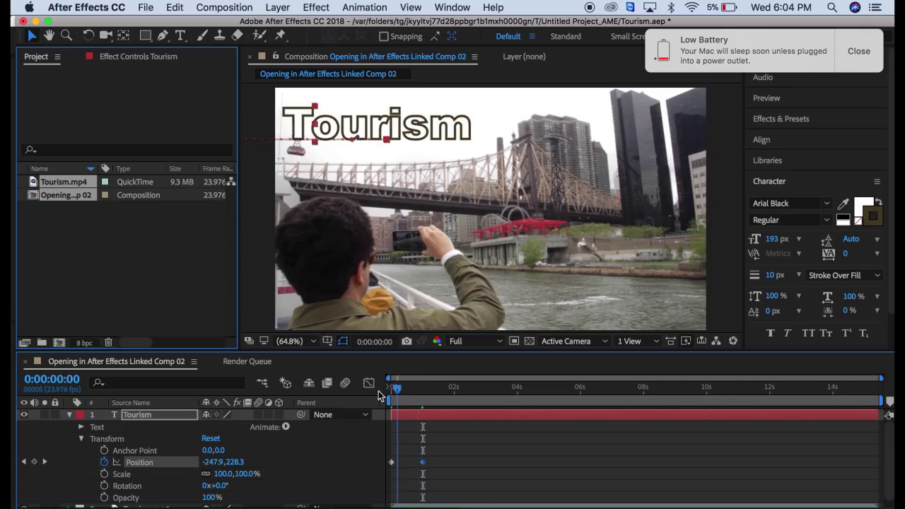
{"action": "key", "text": "space"}
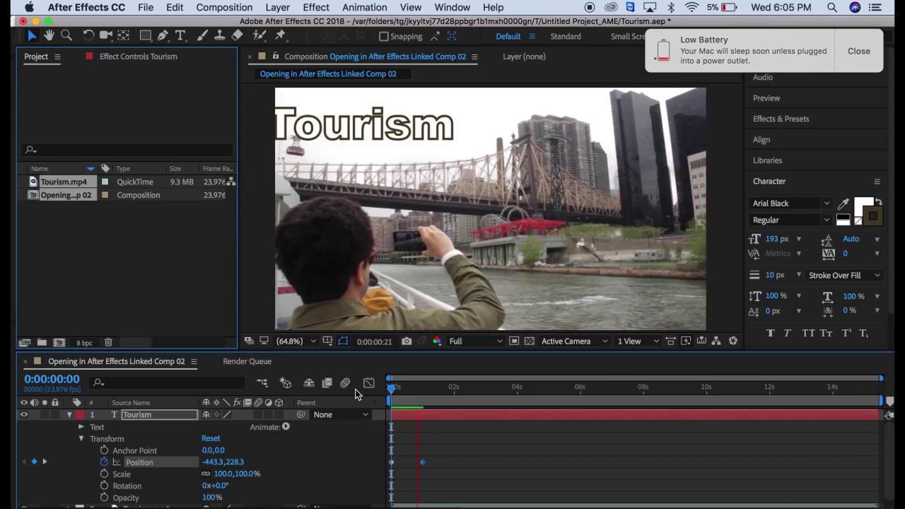
{"action": "key", "text": "space"}
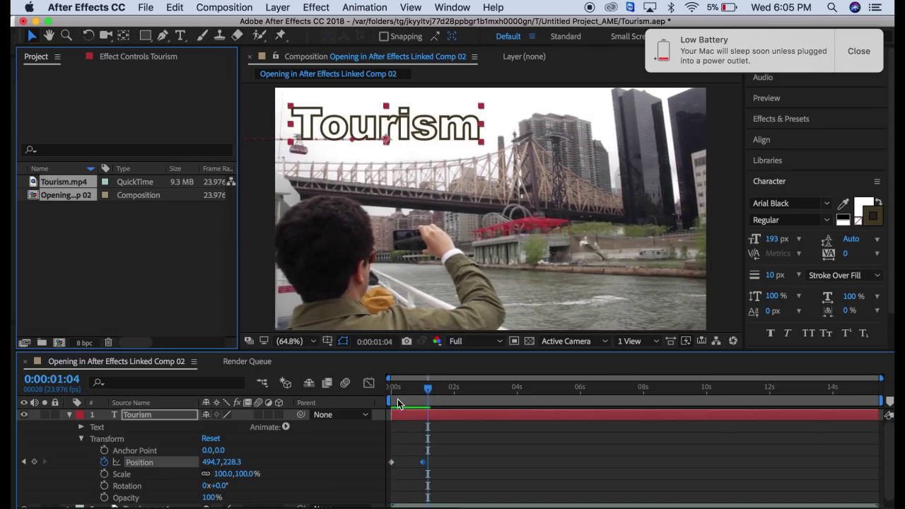
{"action": "left_click", "coordinate": [392, 391]}
{"action": "left_click_drag", "start_coordinate": [391, 390], "coordinate": [388, 392]}
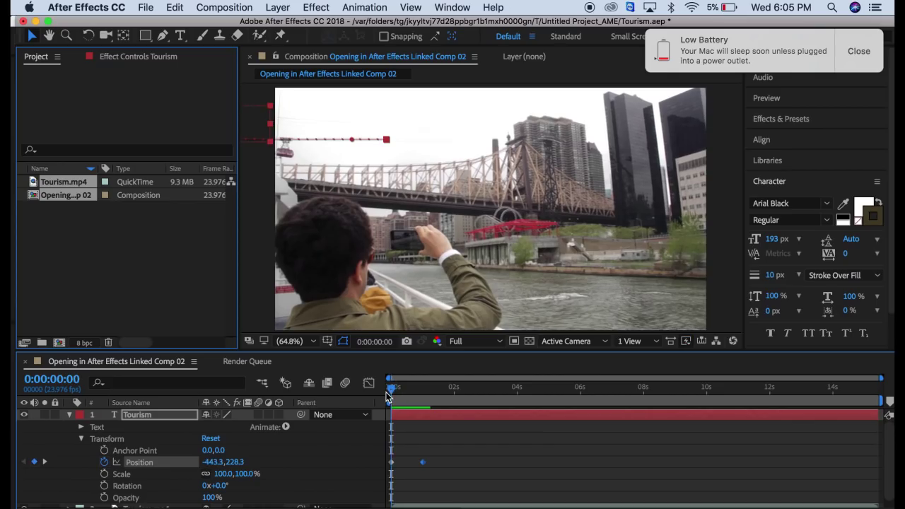
{"action": "key", "text": "space"}
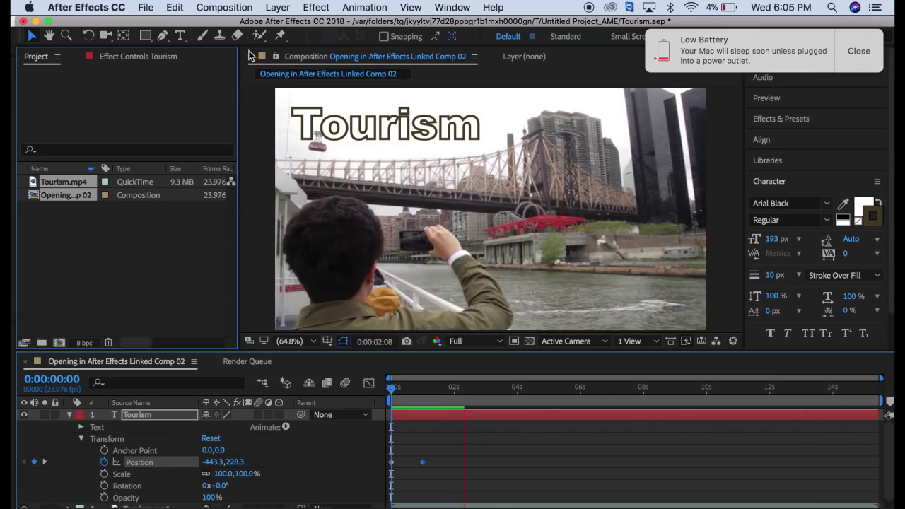
- Save the Tourism.aep project via File > Save
{"action": "left_click", "coordinate": [146, 6]}
{"action": "left_click", "coordinate": [169, 122]}
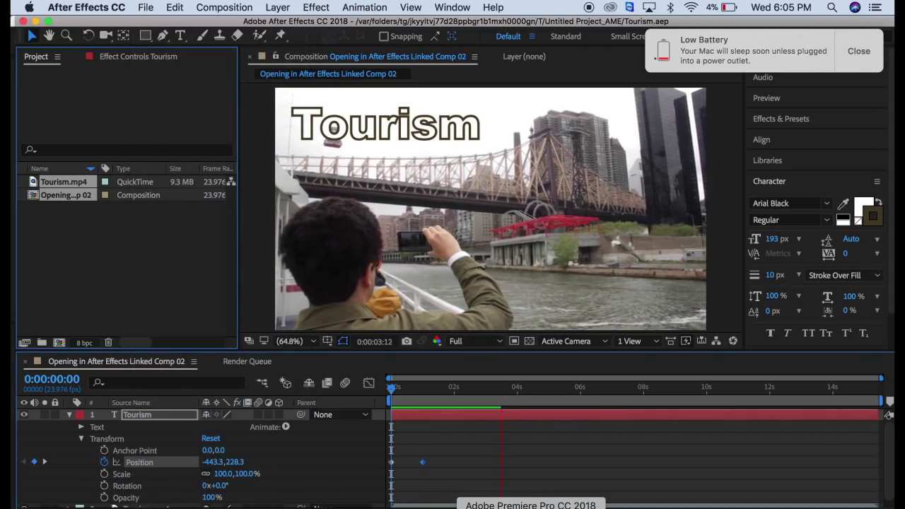
- Back in Premiere Pro, scrub and play the Tourism sequence to check the sliding title
{"action": "left_click", "coordinate": [530, 508]}
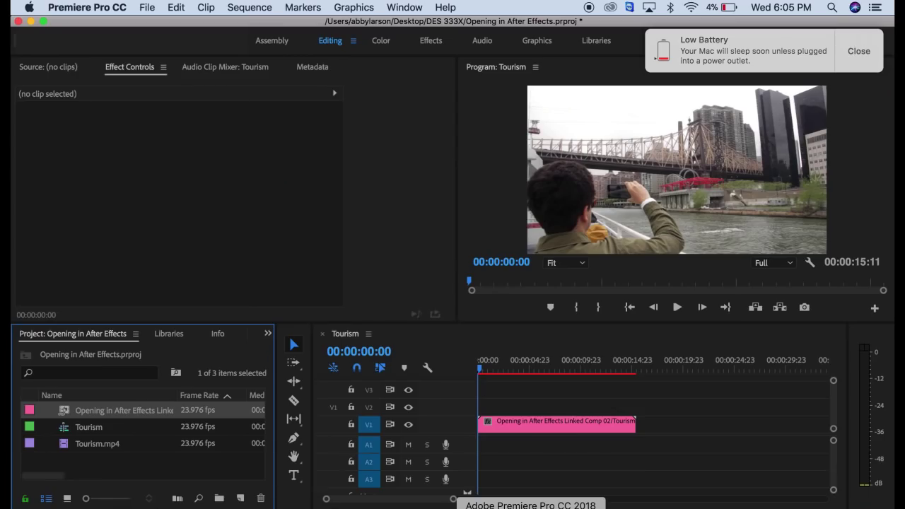
{"action": "left_click", "coordinate": [496, 374]}
{"action": "left_click_drag", "start_coordinate": [497, 375], "coordinate": [434, 382]}
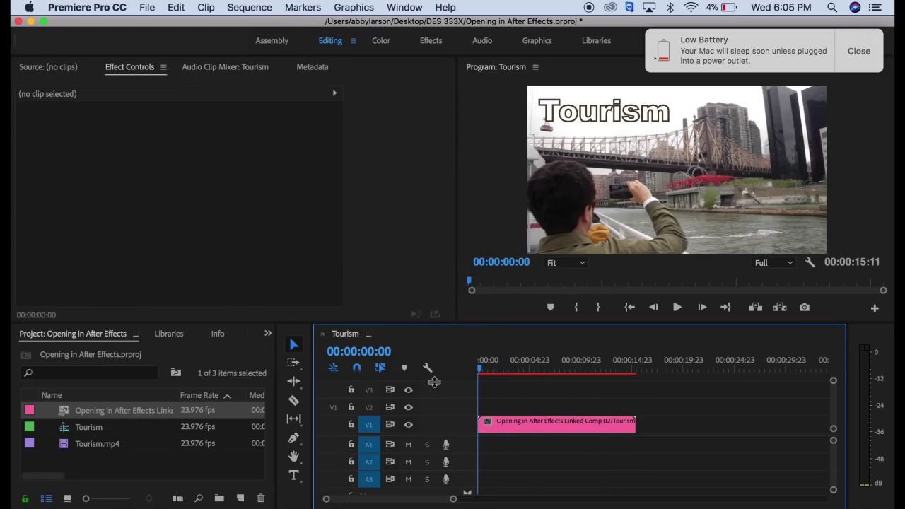
{"action": "key", "text": "space"}
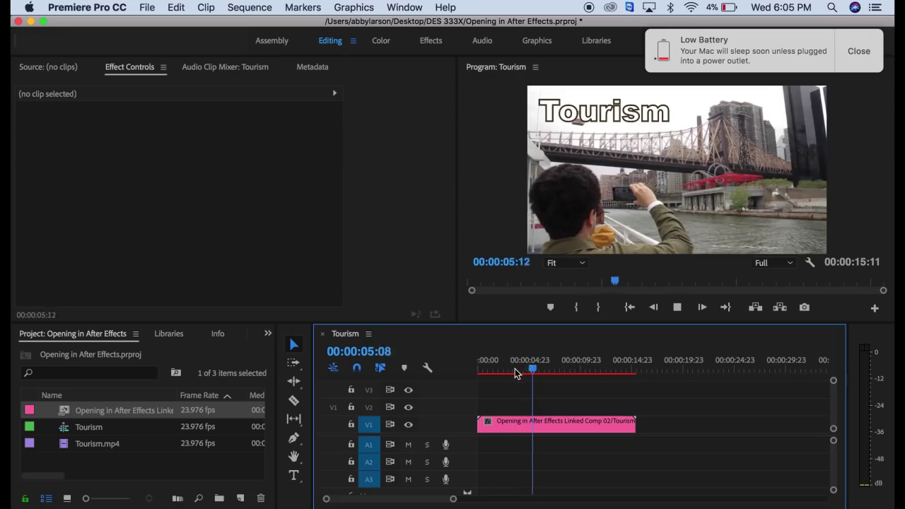
{"action": "left_click_drag", "start_coordinate": [514, 368], "coordinate": [437, 376]}
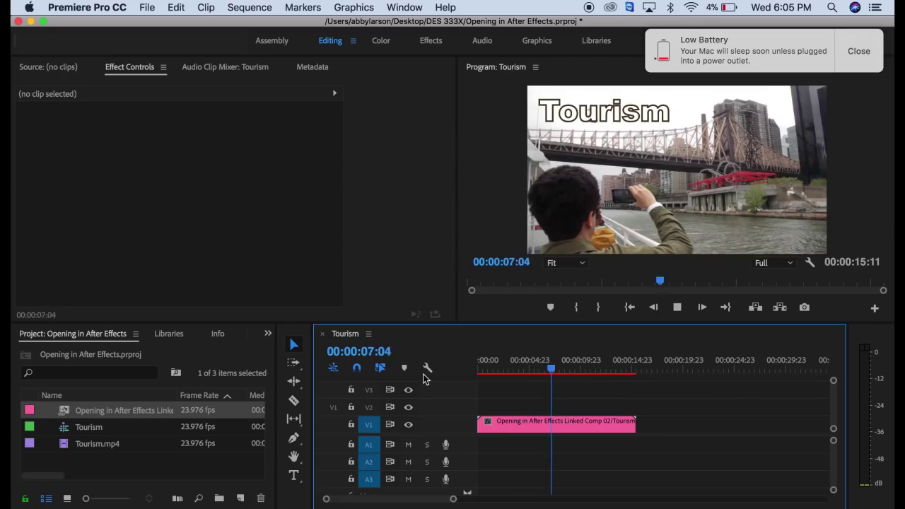
{"action": "key", "text": "space"}
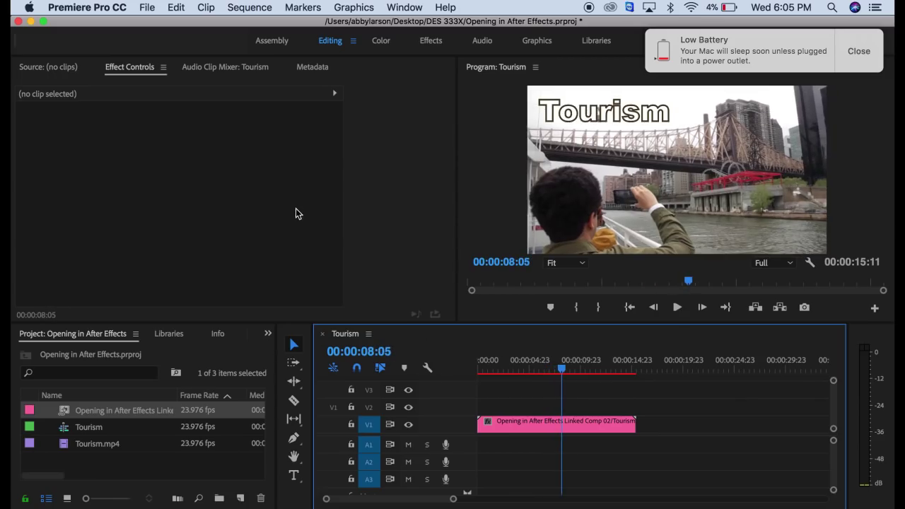